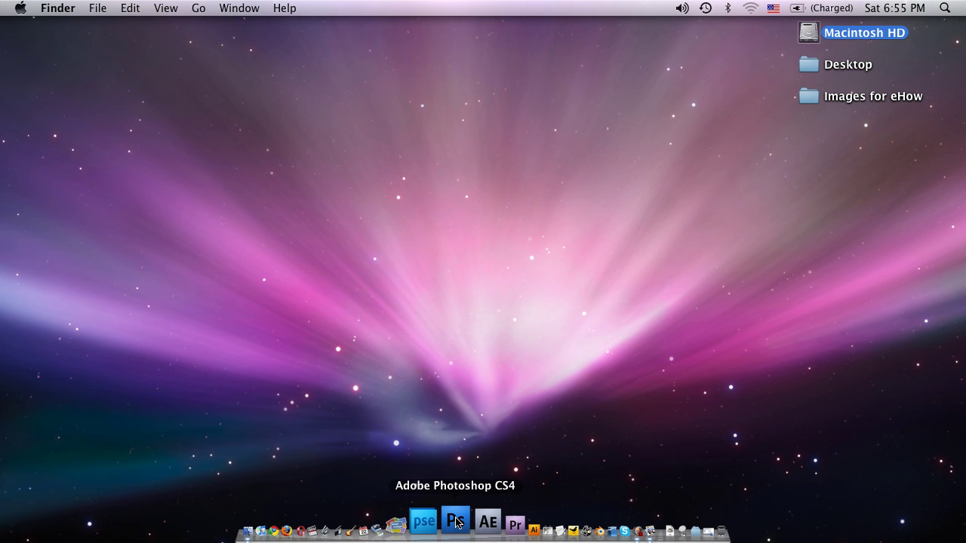
Switch to Adobe Photoshop CS4 and bring up the dialog for opening an existing image.
click(456, 521)
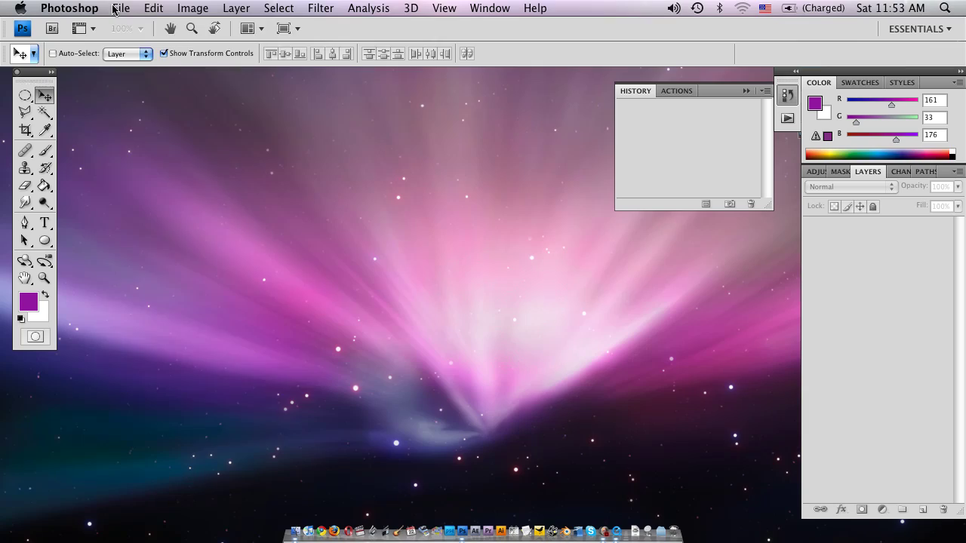
click(119, 8)
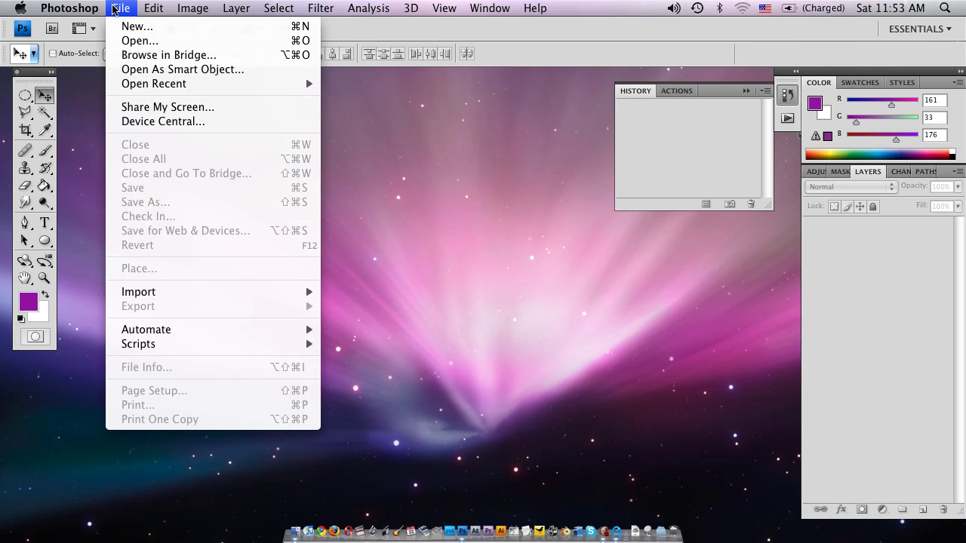
key(Down)
key(Down)
key(Down)
key(Down)
key(Down)
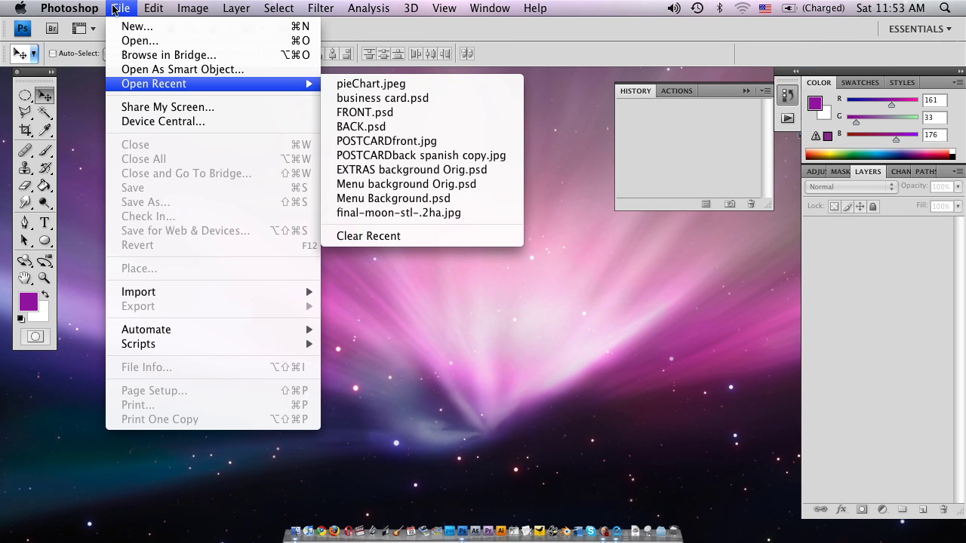
key(Up)
key(Up)
key(Up)
key(Return)
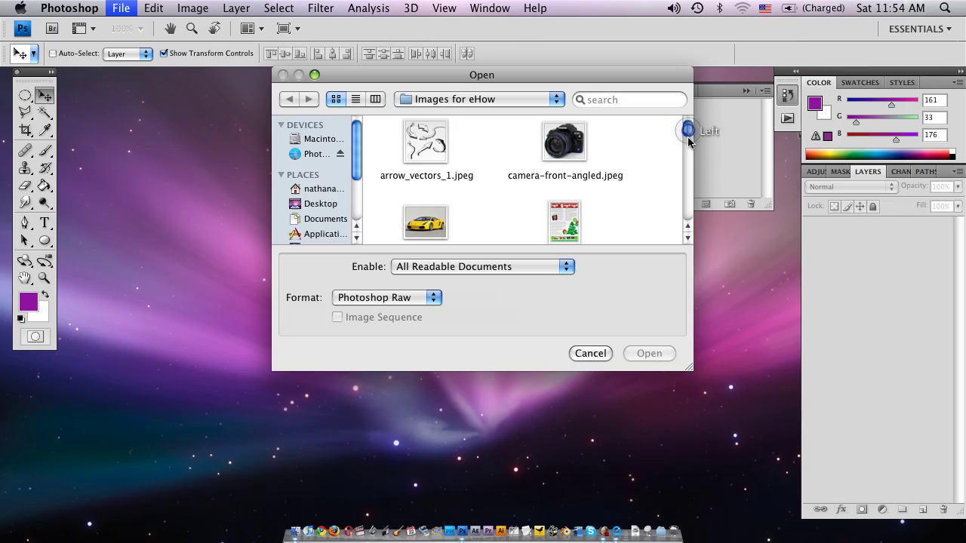
Open person.jpg from the Images for eHow folder and move its window clear of the tools.
mouse_move(688, 141)
mouse_down()
mouse_move(687, 219)
mouse_move(687, 210)
mouse_up()
double_click(688, 227)
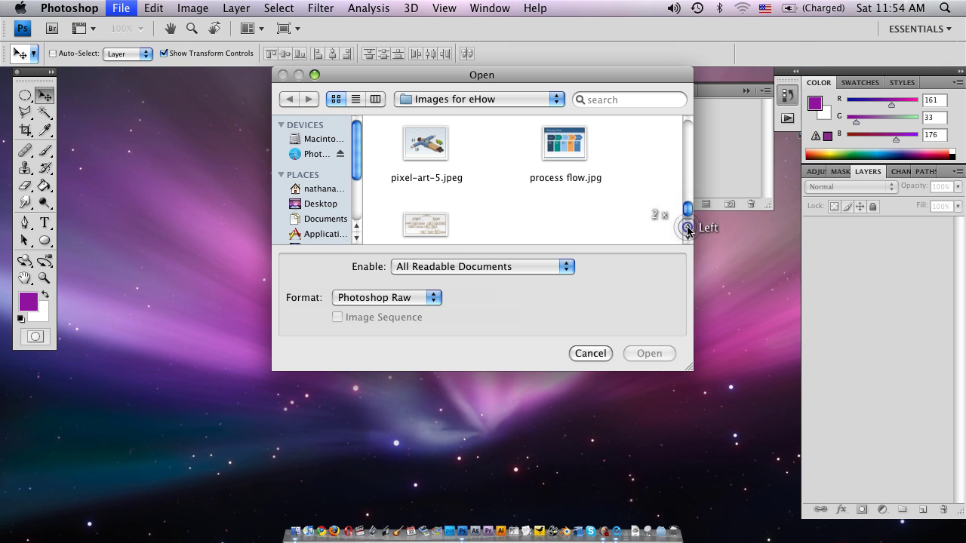
click(687, 227)
click(687, 227)
click(687, 227)
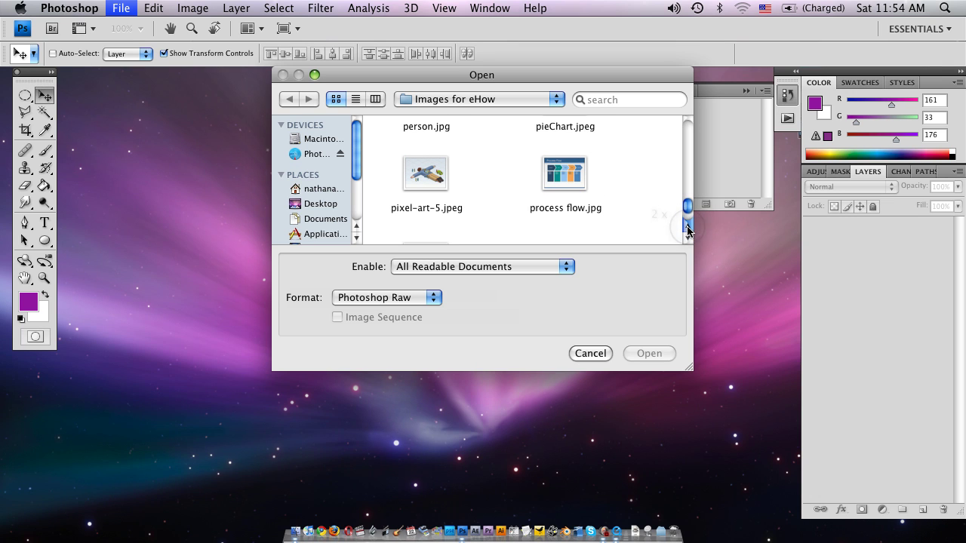
drag(687, 205, 687, 198)
click(425, 207)
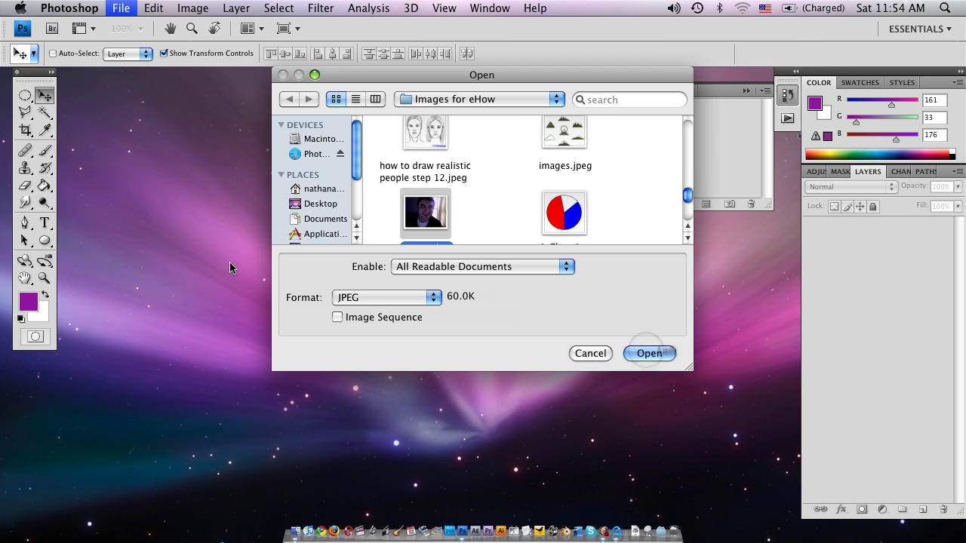
key(Return)
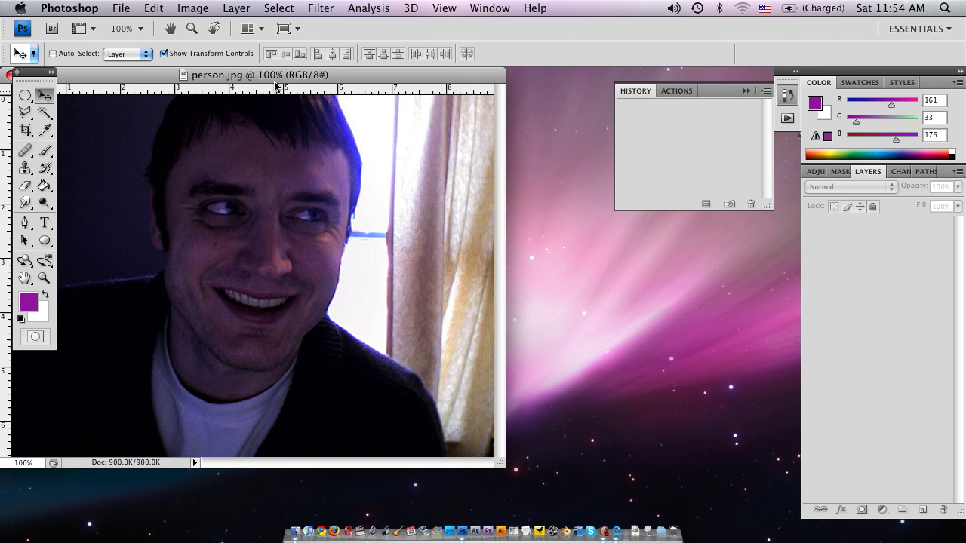
click(343, 78)
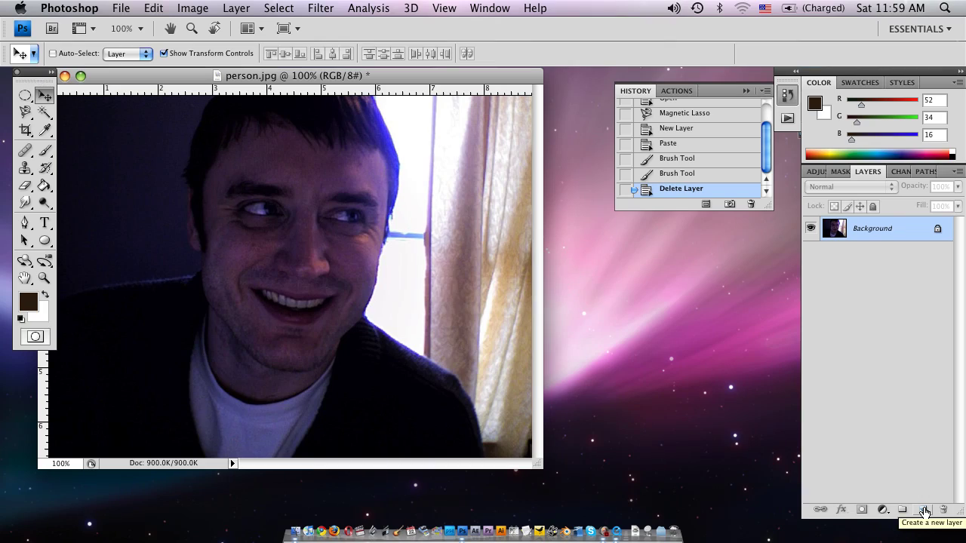
Add a new layer above the photo and outline the man's hair with the Polygonal Lasso.
click(923, 510)
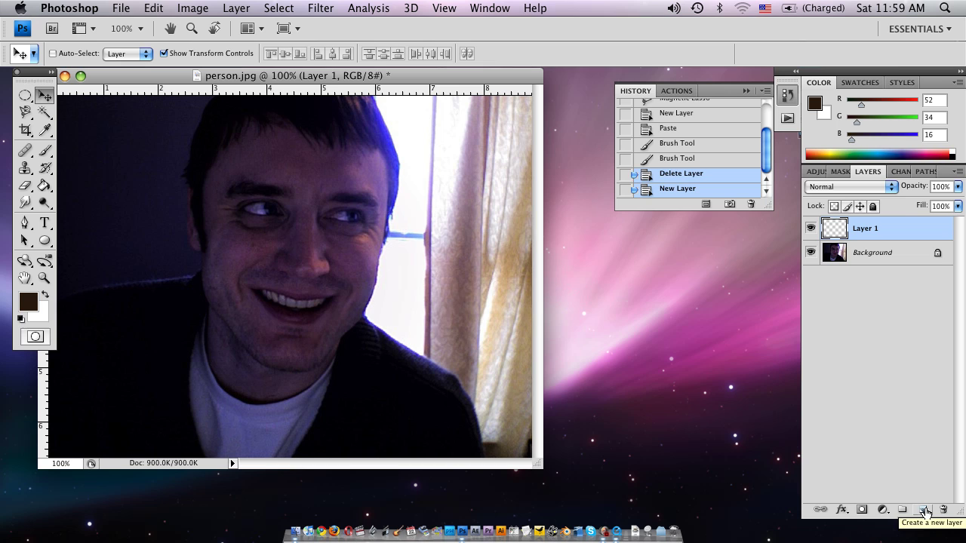
click(26, 113)
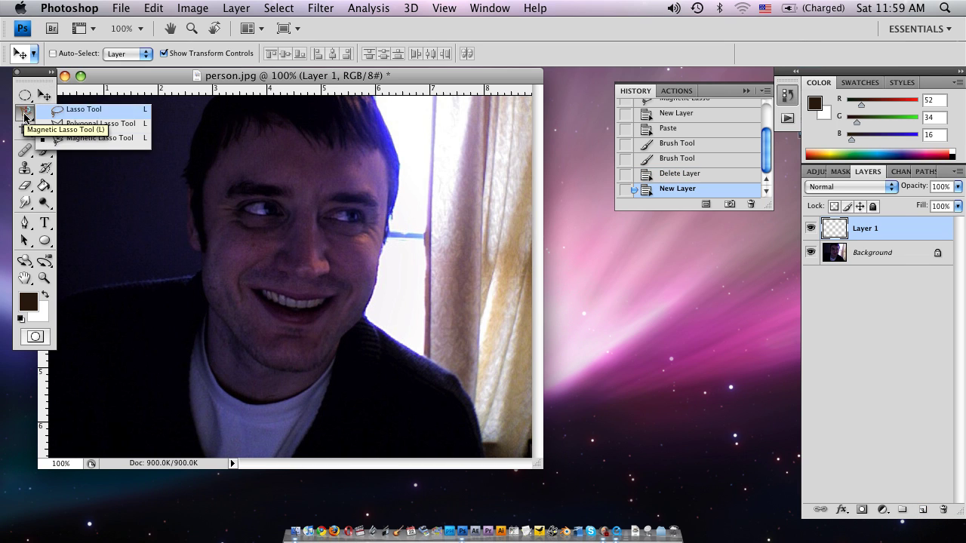
click(98, 123)
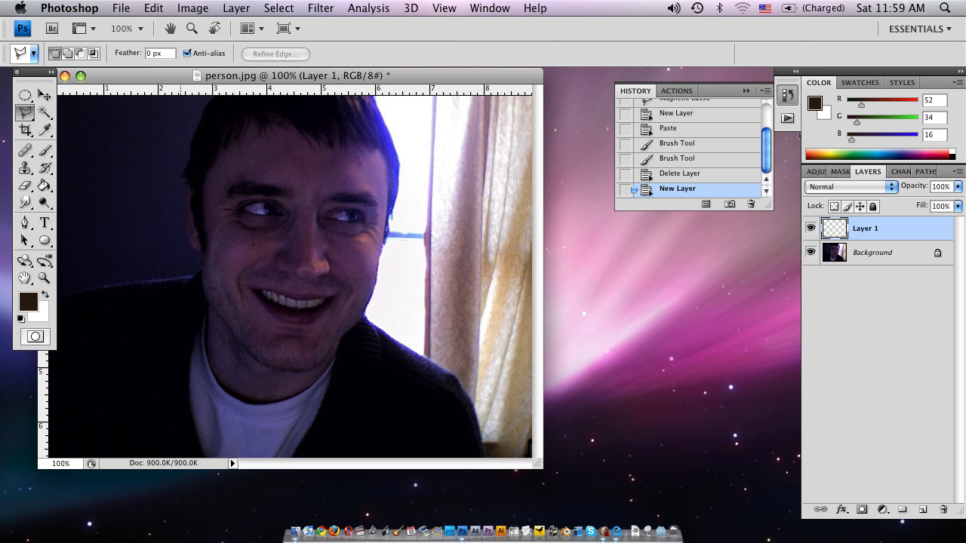
click(196, 227)
click(201, 250)
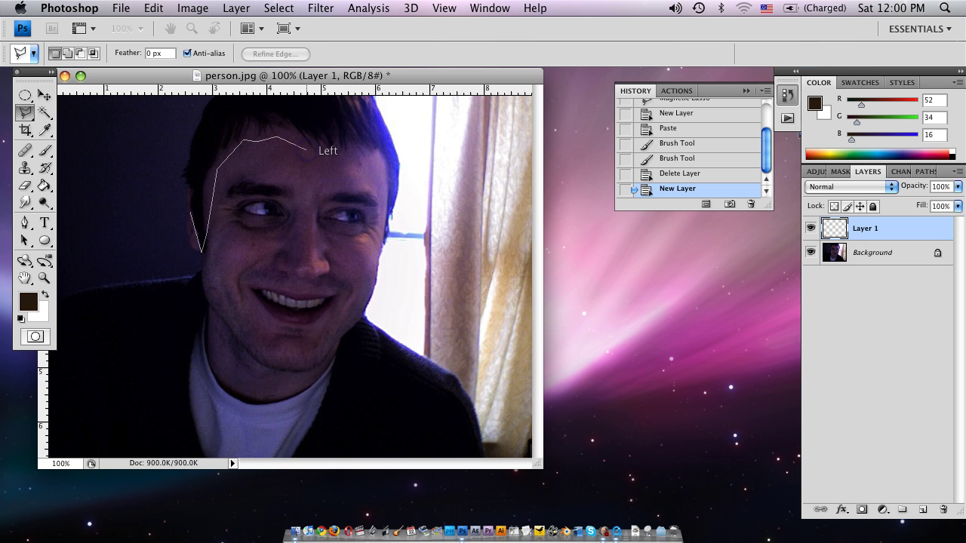
click(365, 163)
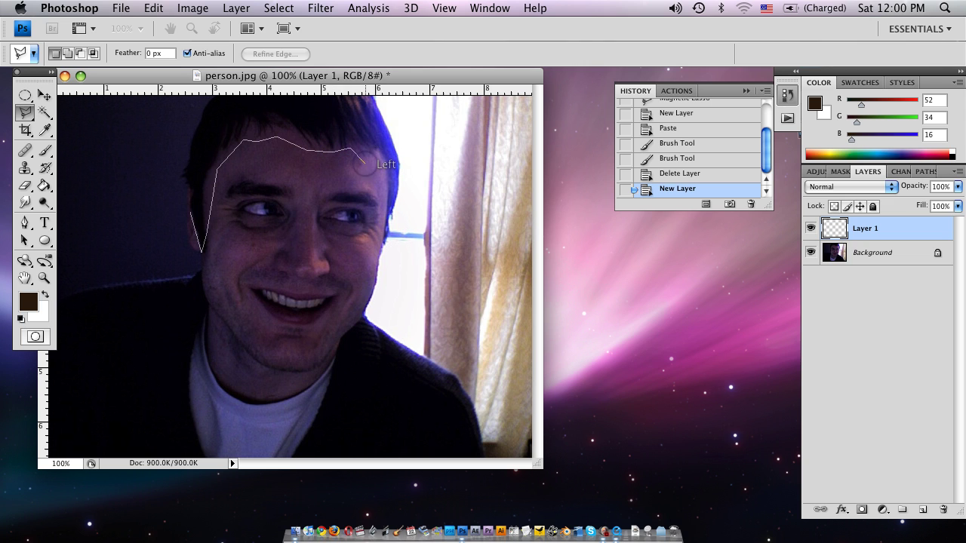
click(377, 155)
click(385, 224)
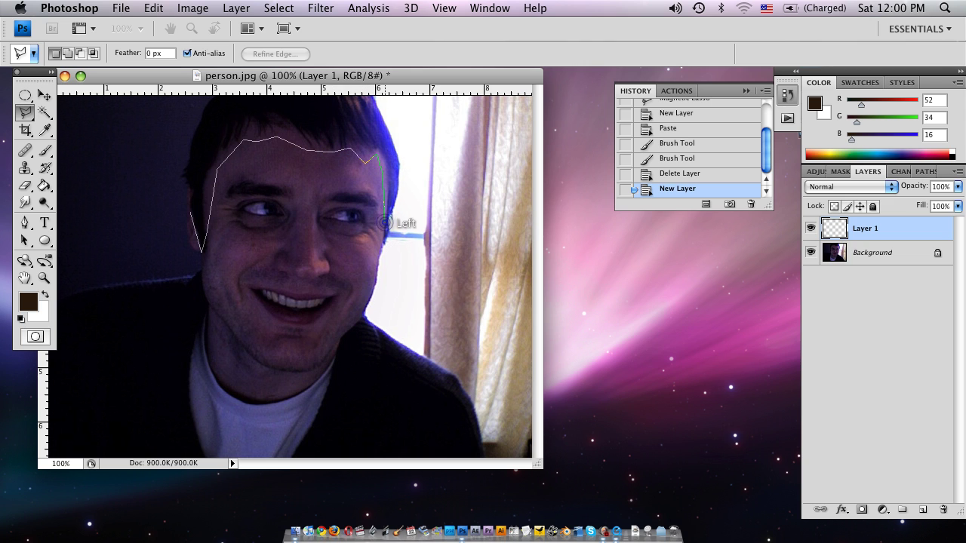
click(384, 246)
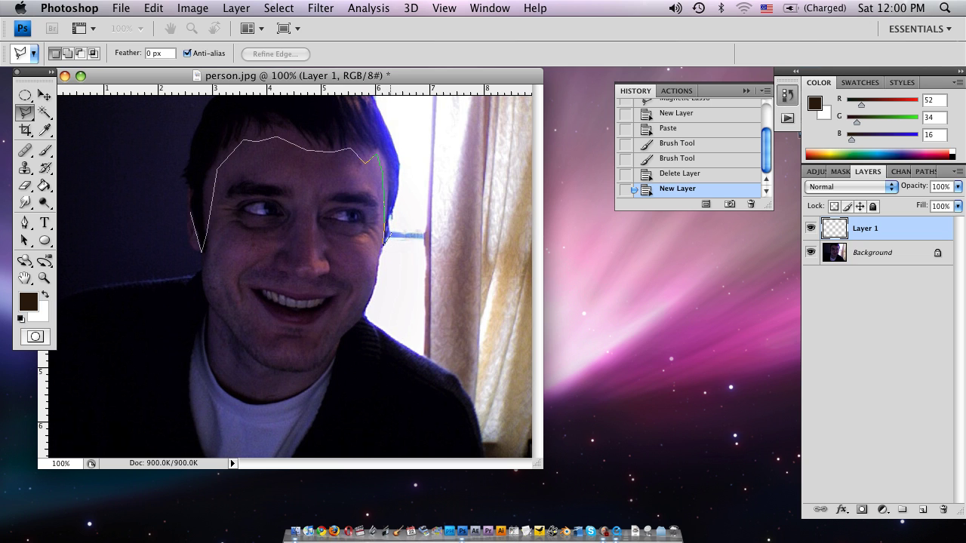
click(401, 179)
click(397, 142)
click(374, 97)
click(198, 118)
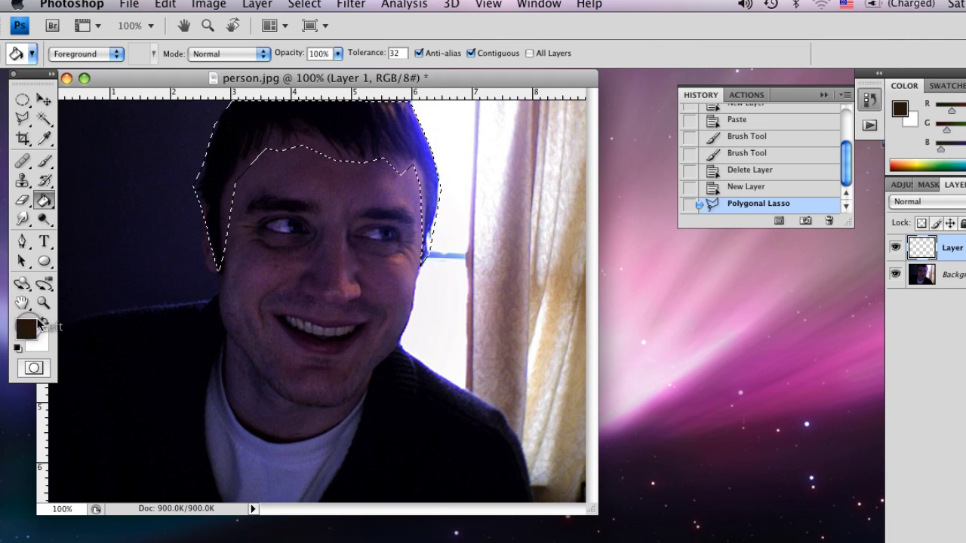
Set the foreground to a near-black brown (R 14, G 8, B 2) and fill the hair selection with the Paint Bucket.
click(33, 321)
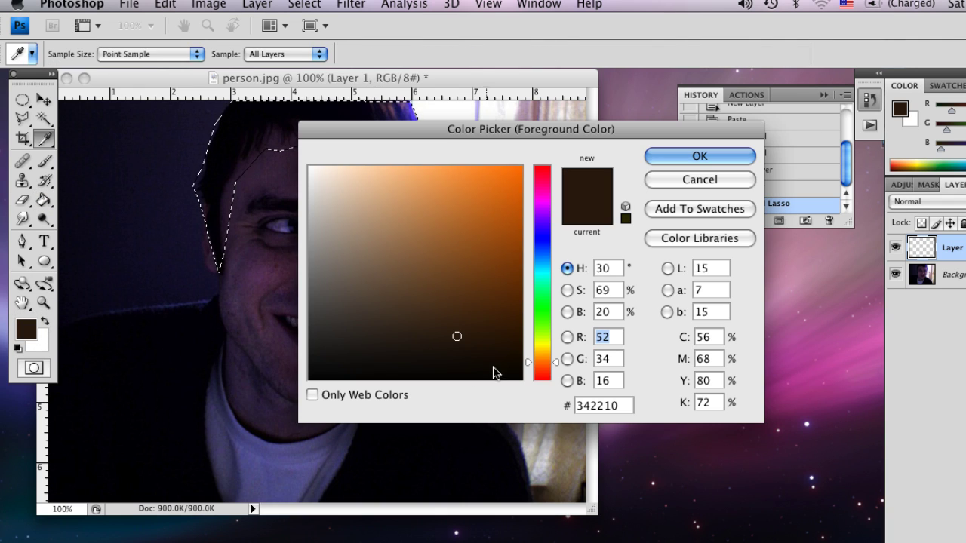
click(492, 368)
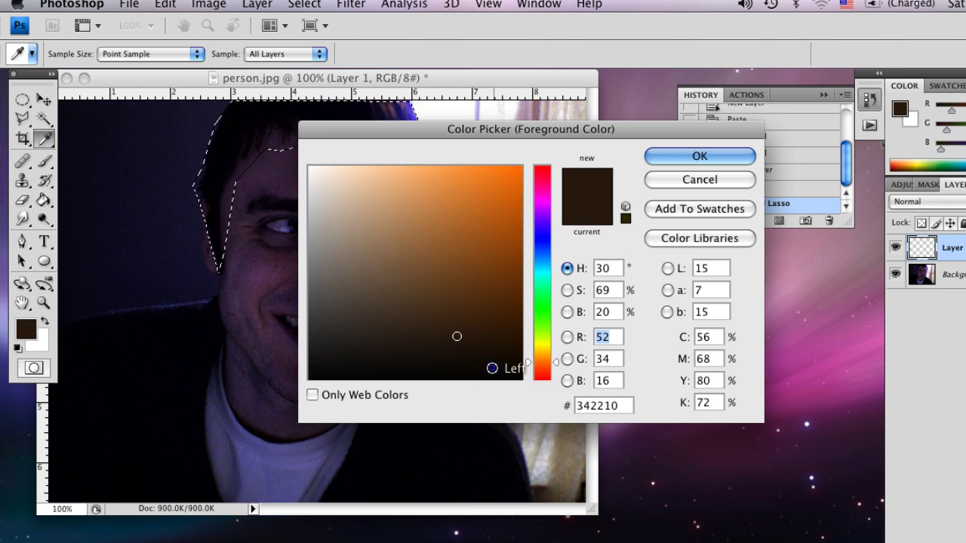
click(683, 155)
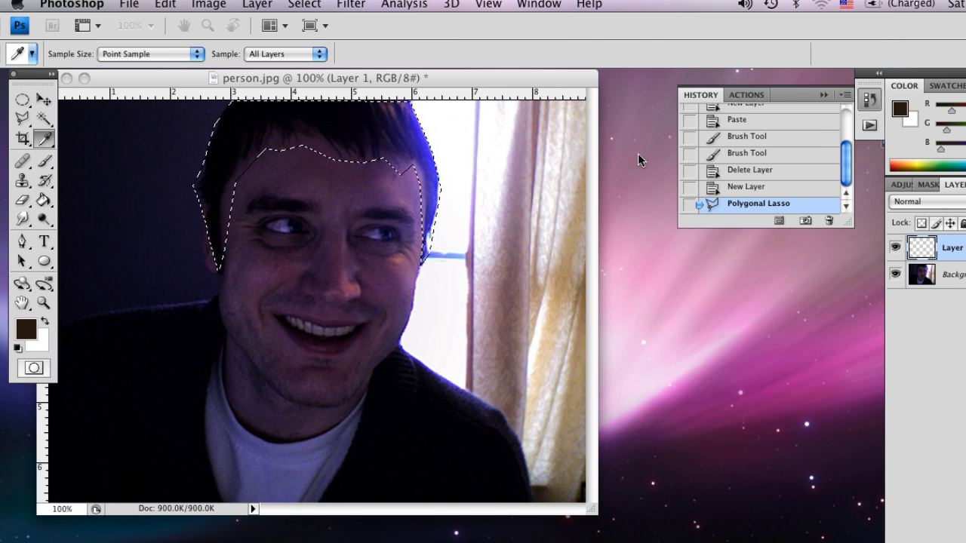
key(g)
click(314, 119)
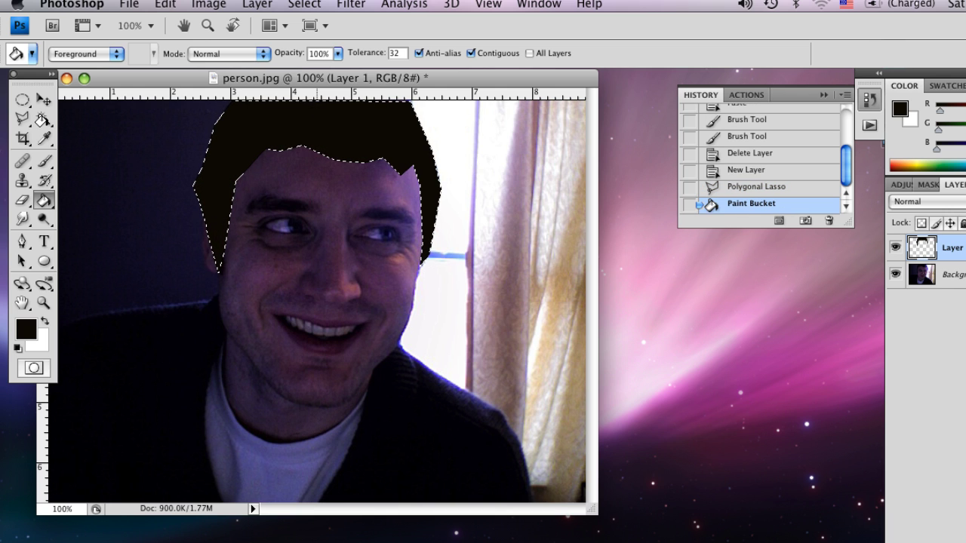
Create a new layer directly above the Background, hide the hair layer and clear the selection.
click(43, 99)
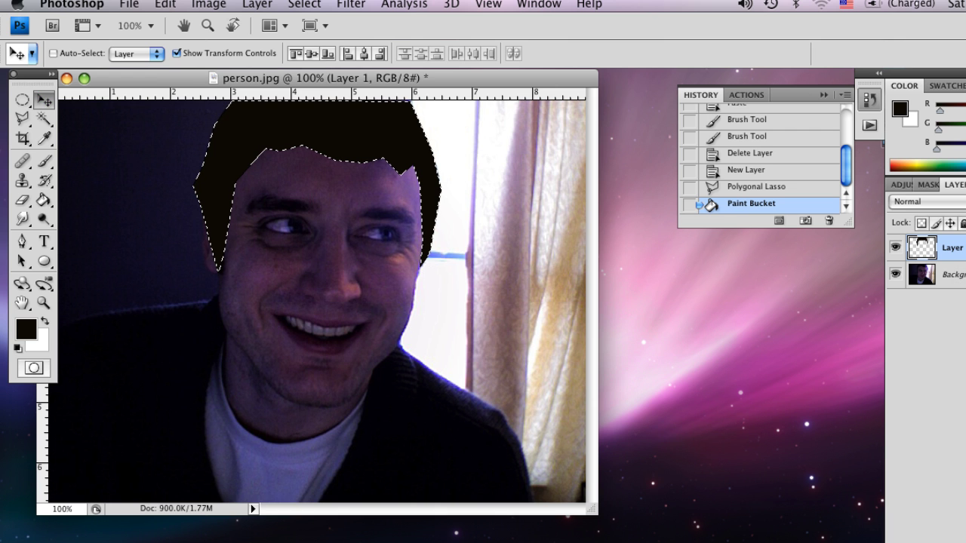
click(952, 274)
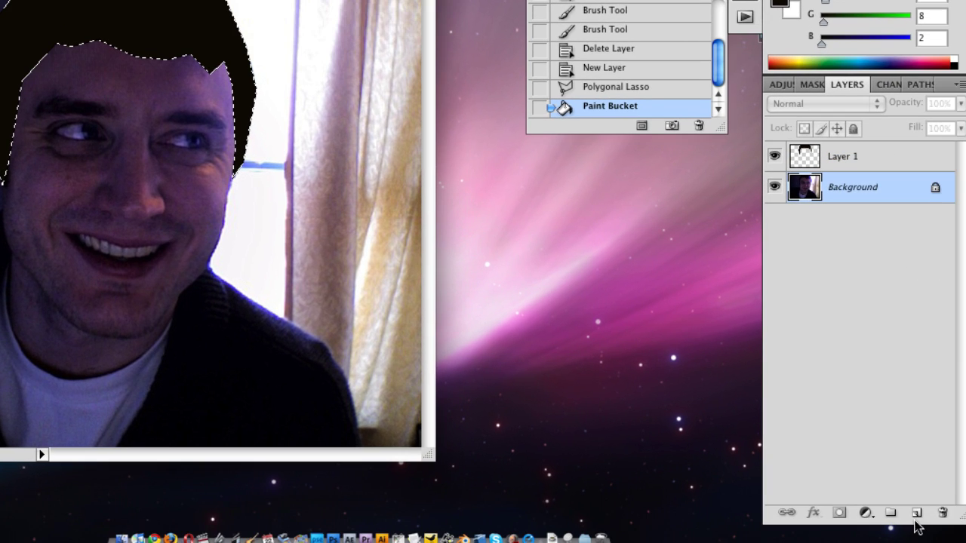
click(915, 513)
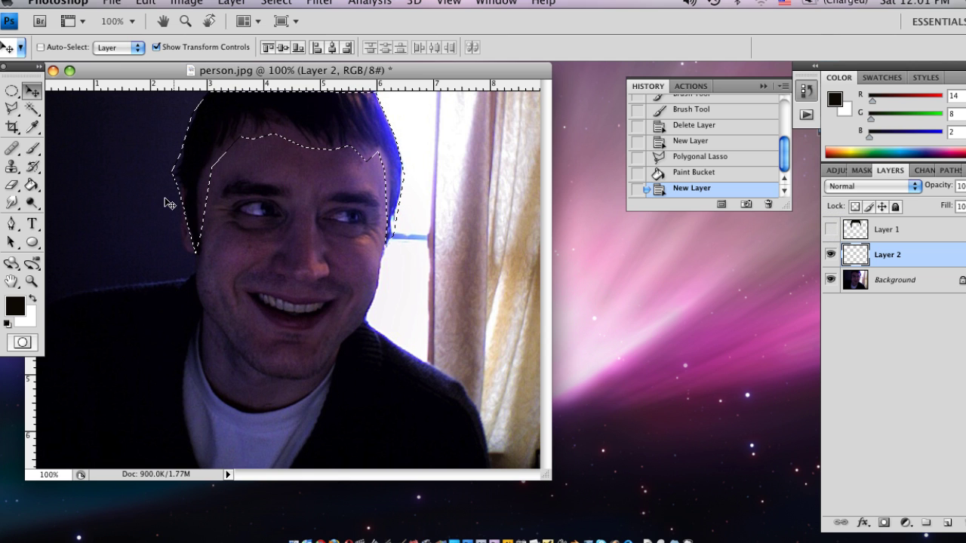
click(12, 90)
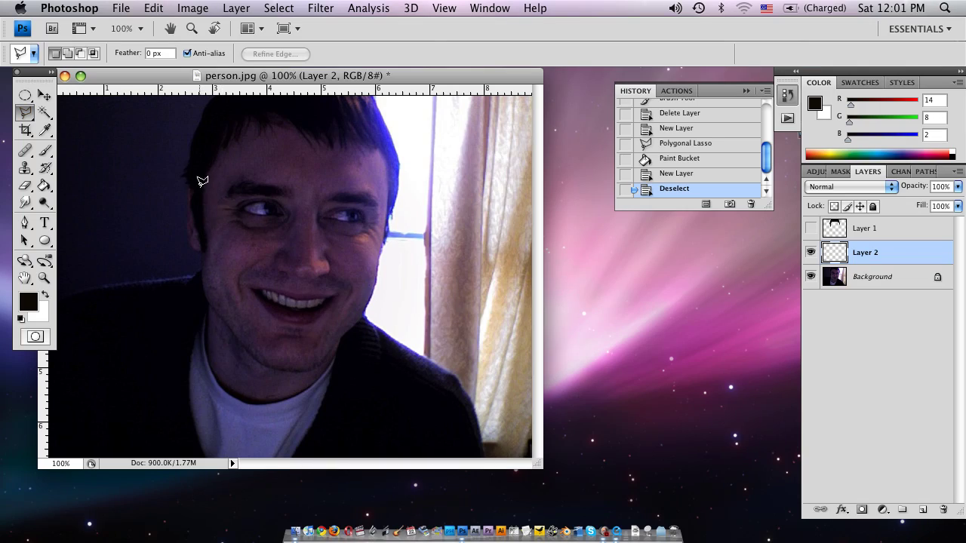
Outline the whole face with the Polygonal Lasso, following the jaw and cheeks and closing across the hair.
click(203, 240)
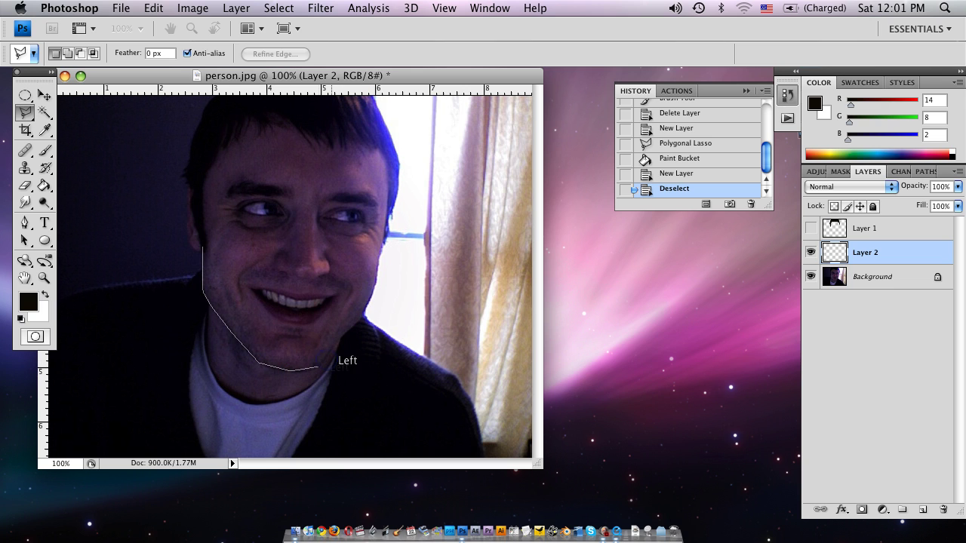
click(332, 344)
click(362, 305)
click(375, 278)
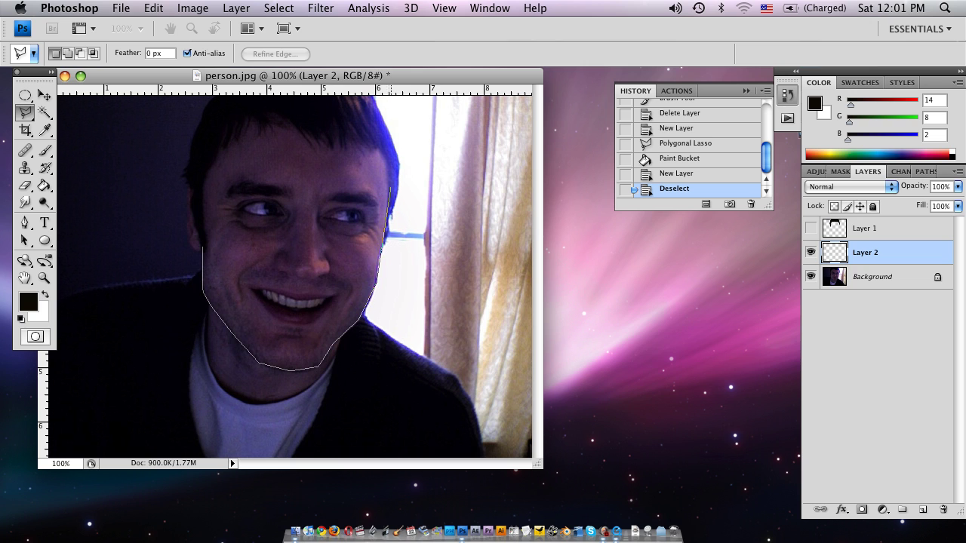
click(387, 199)
click(387, 160)
click(374, 138)
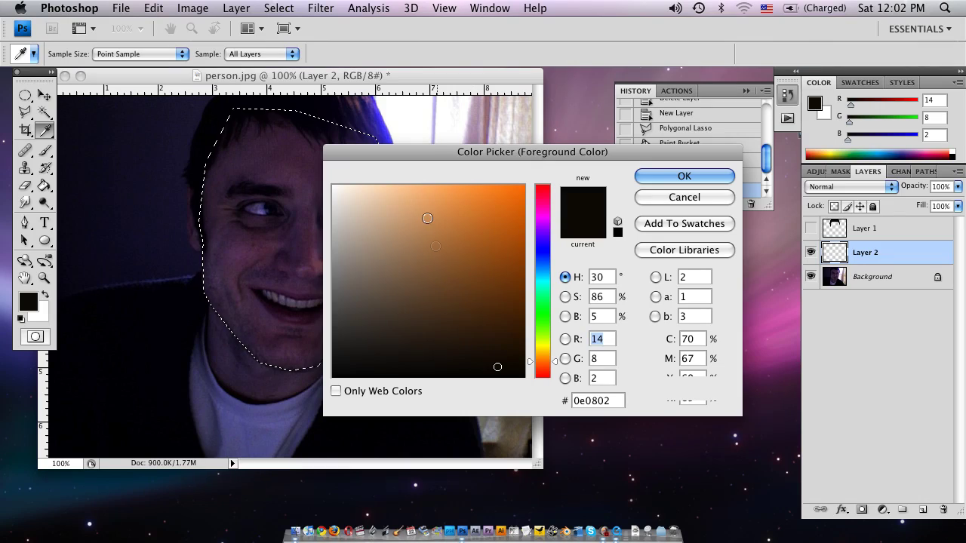
Set the foreground to the skin tone d39e6b and fill the face selection with the Paint Bucket.
click(427, 218)
click(678, 176)
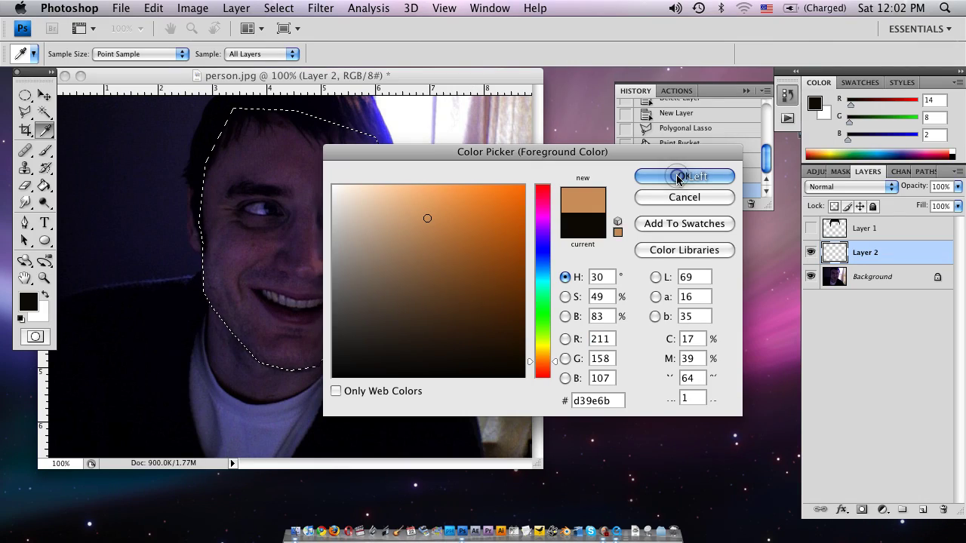
key(l)
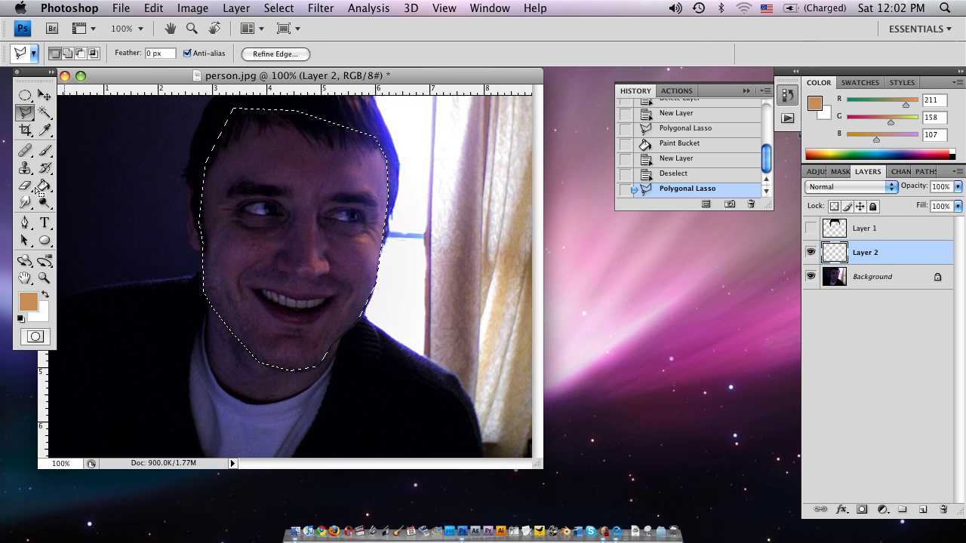
click(43, 186)
click(259, 158)
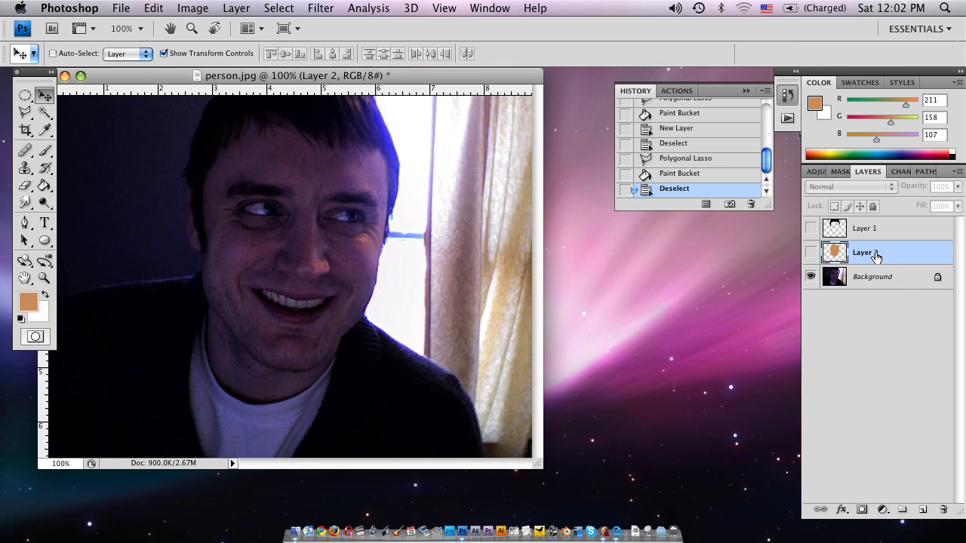
With the face layer deselected and hidden, add another new layer directly above it.
click(875, 276)
click(875, 254)
click(922, 510)
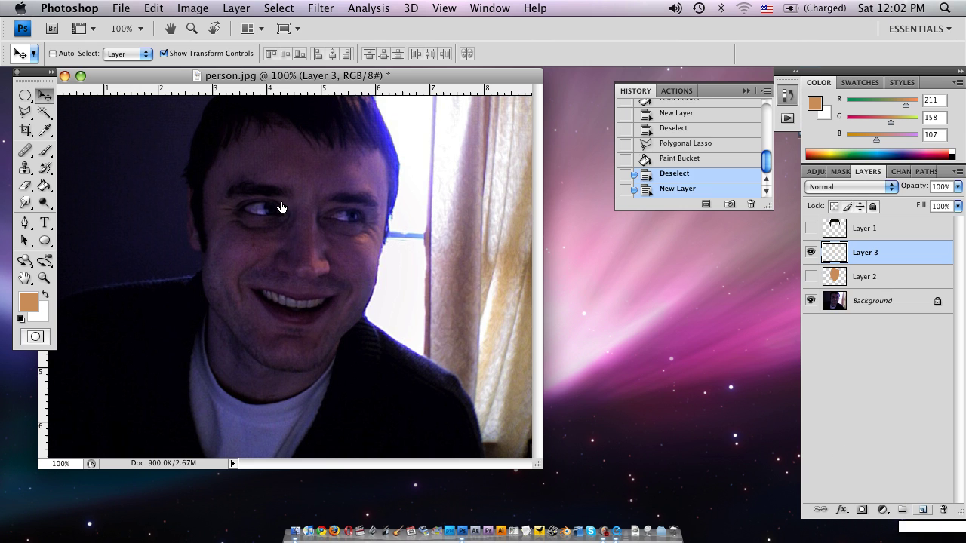
Outline the man's right eye with the Polygonal Lasso on the new layer.
click(25, 112)
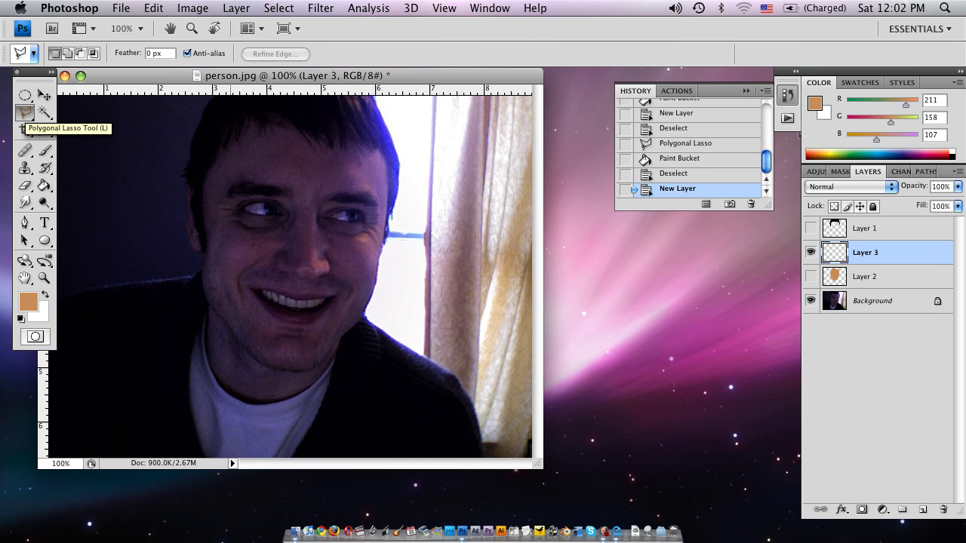
click(251, 192)
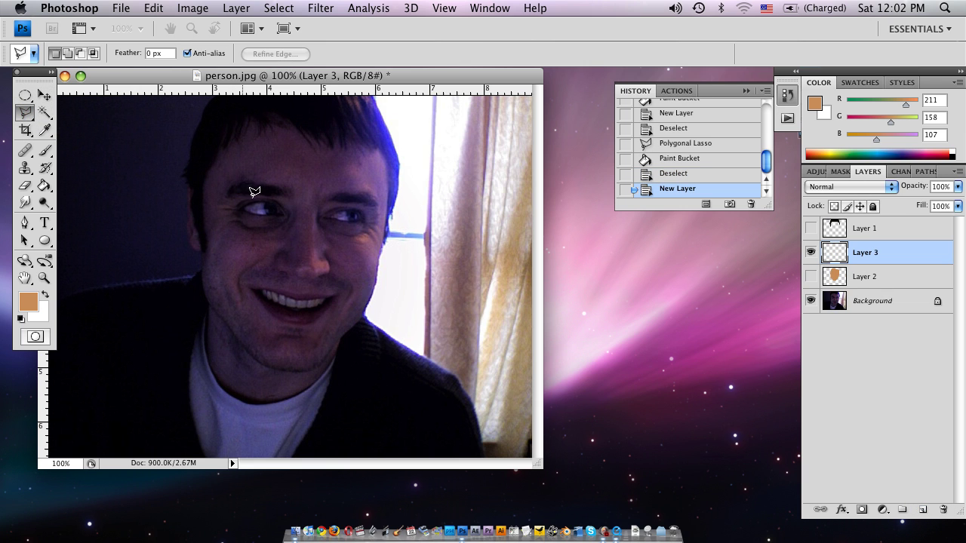
double_click(285, 214)
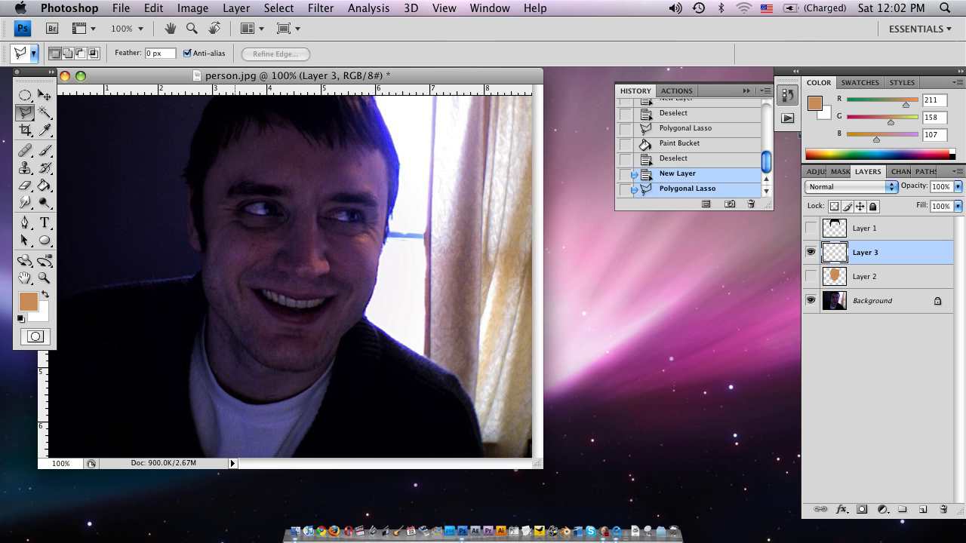
Set the foreground to the off-white fcfbfb and fill the eye selection with the Paint Bucket.
click(27, 304)
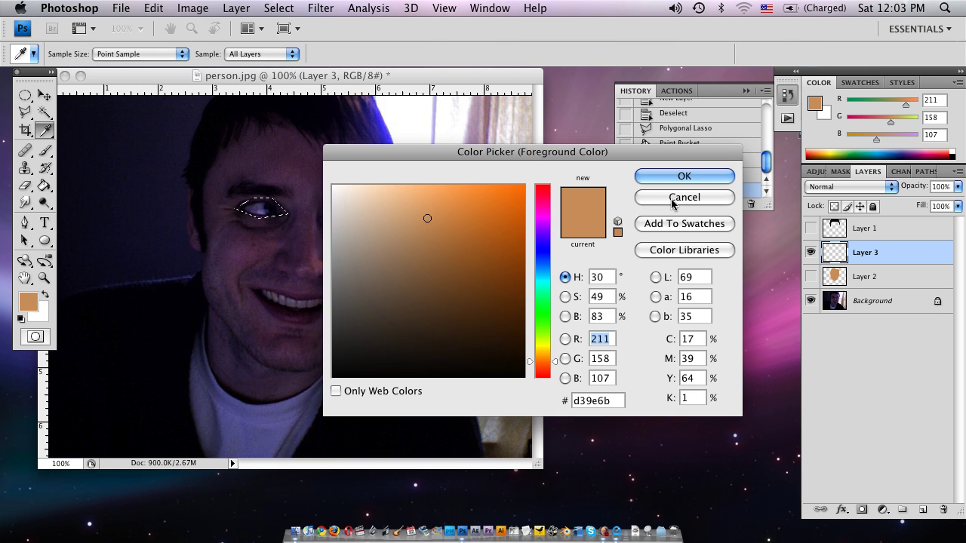
click(338, 188)
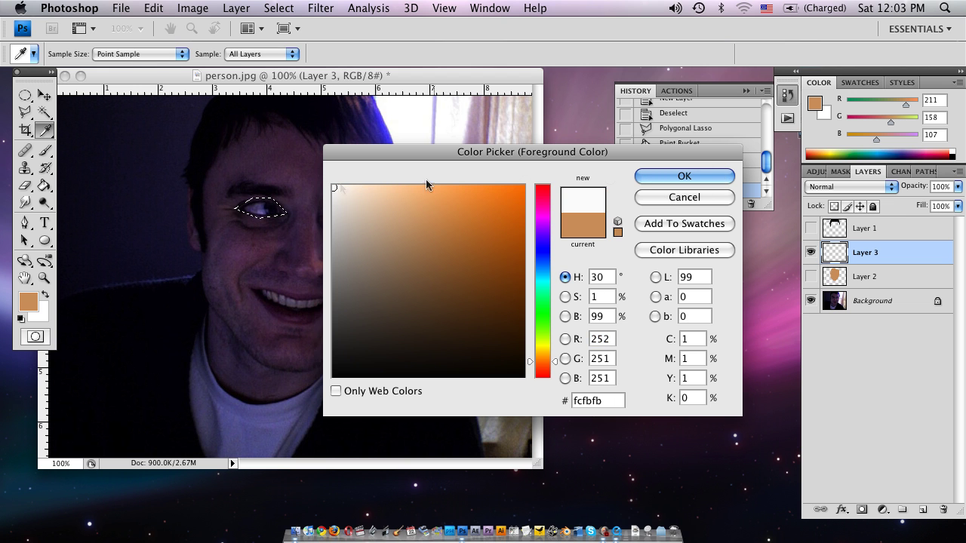
key(Return)
click(44, 186)
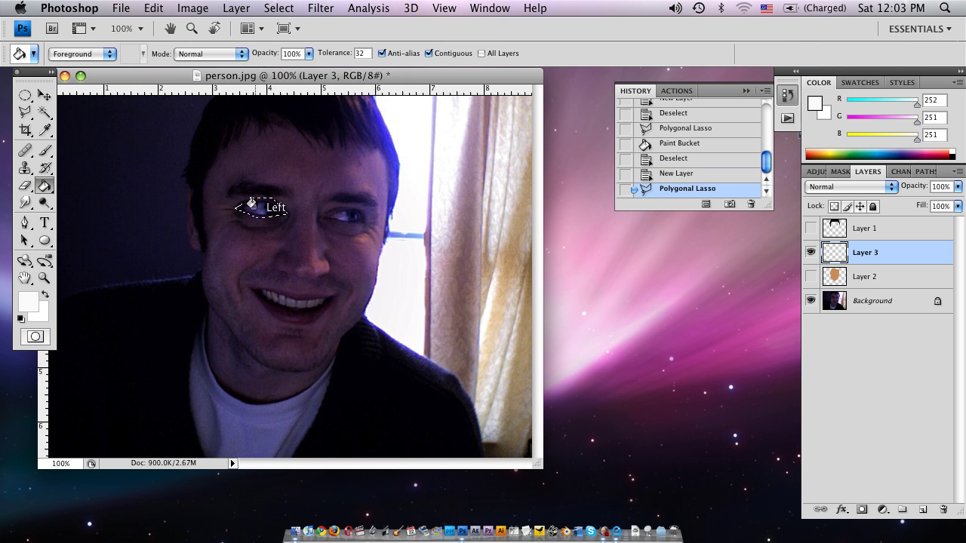
click(251, 205)
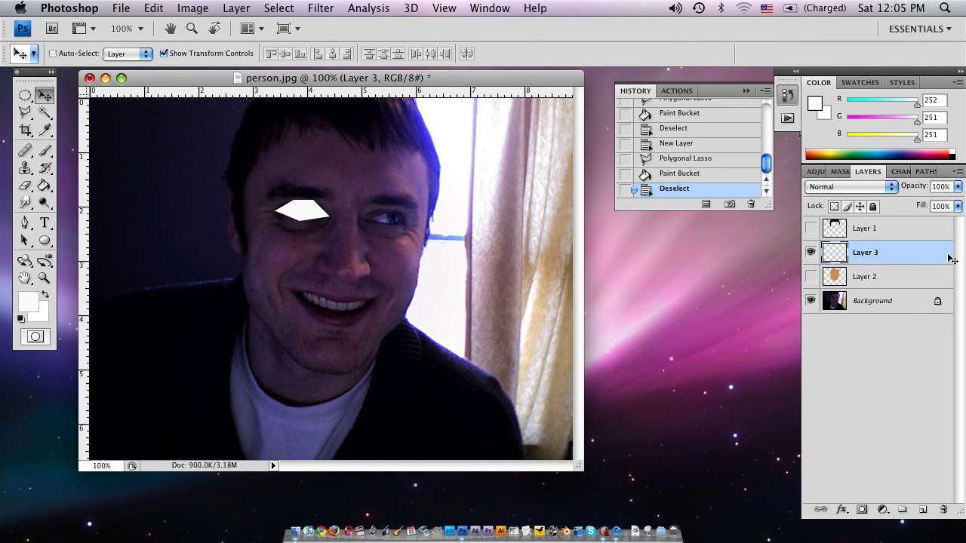
Duplicate the white eye layer within person.jpg and move the copy over the man's other eye.
right_click(866, 253)
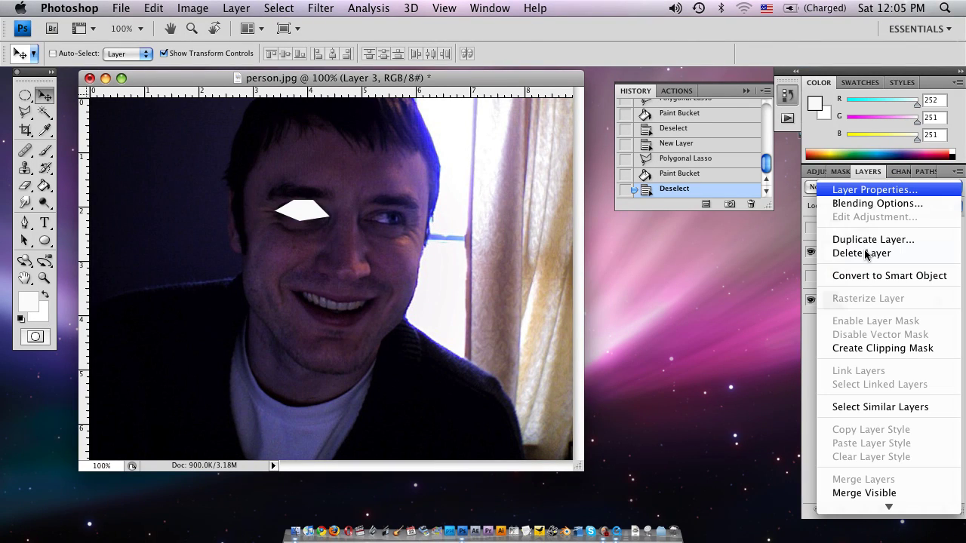
click(863, 240)
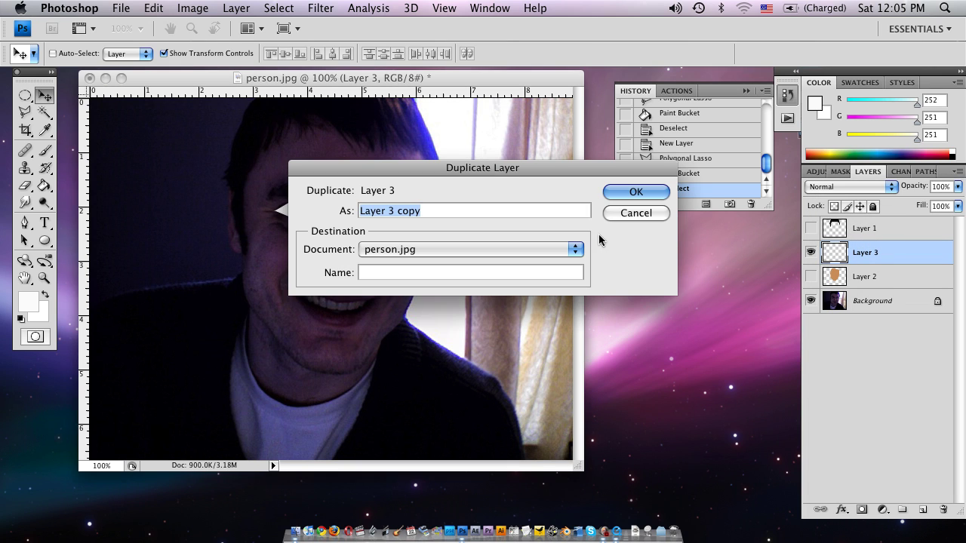
click(650, 190)
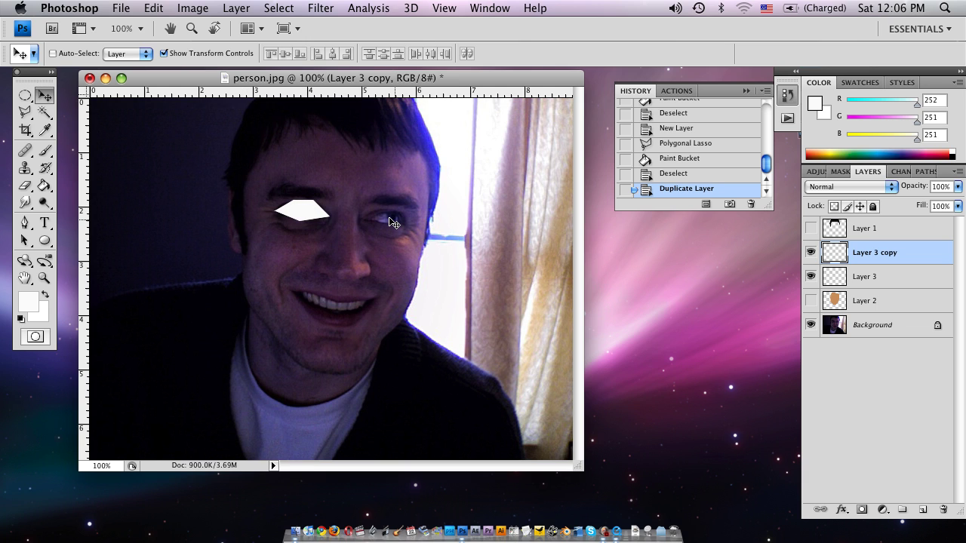
drag(392, 222, 399, 224)
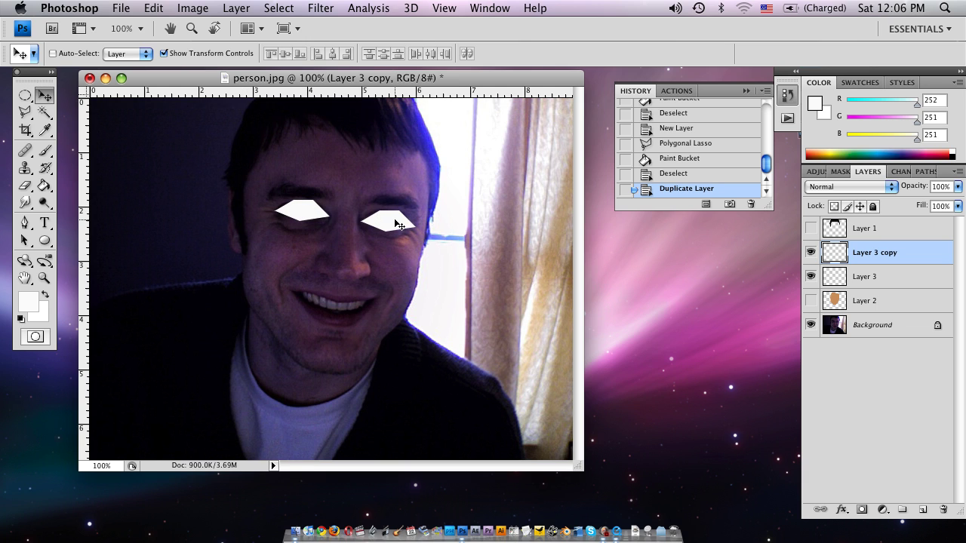
Hide both white eye layers and draw a small ellipse shape over the iris of the man's right eye.
click(810, 252)
click(810, 276)
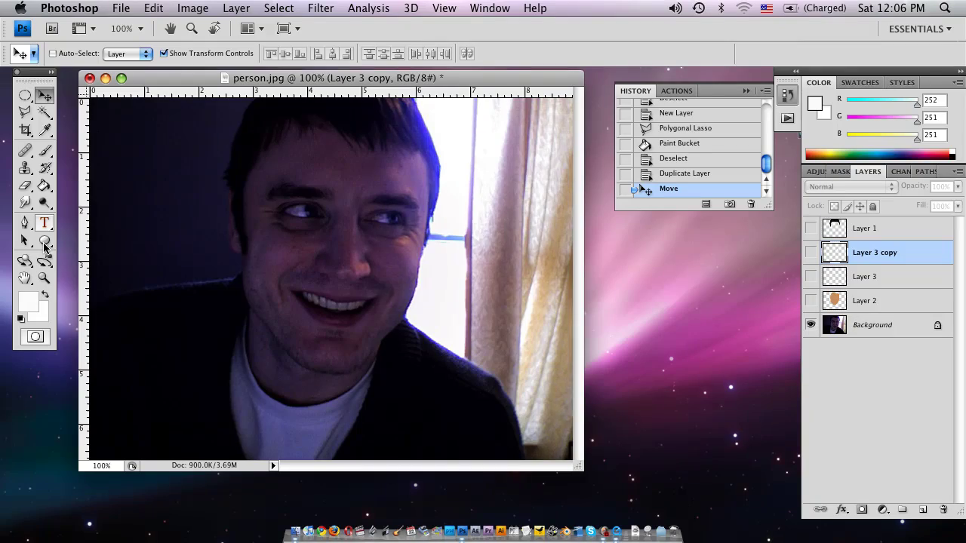
click(44, 242)
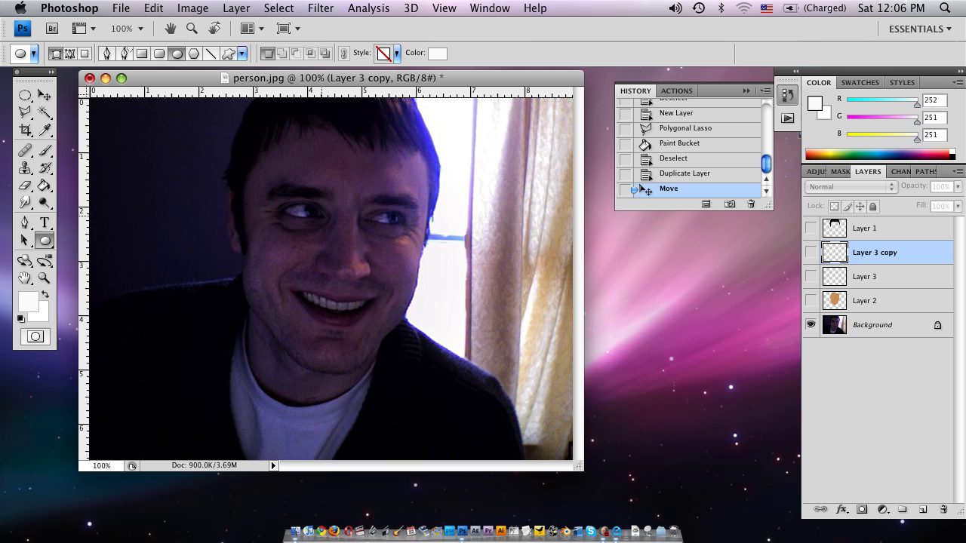
drag(304, 205, 318, 218)
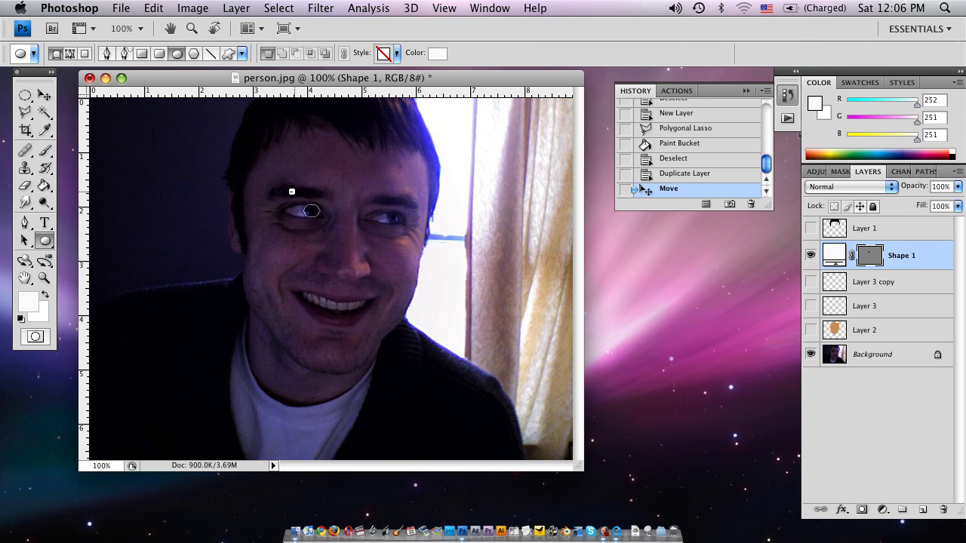
Recolour the iris ellipse with a medium blue of hue 219.
click(45, 96)
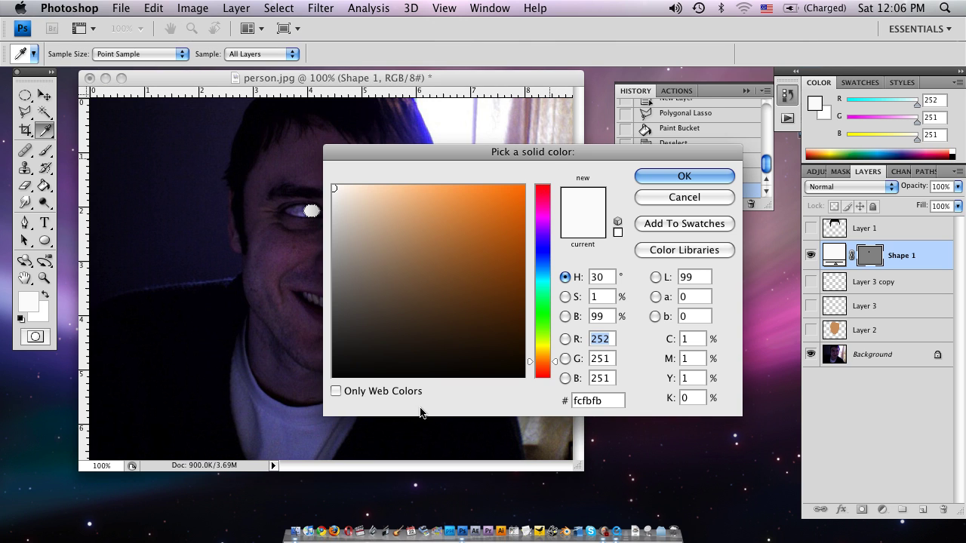
click(542, 261)
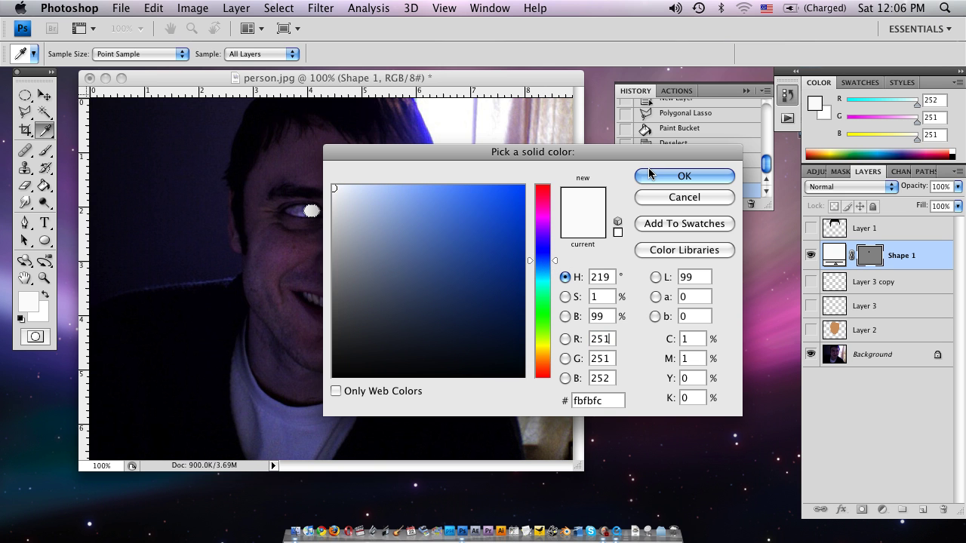
click(451, 245)
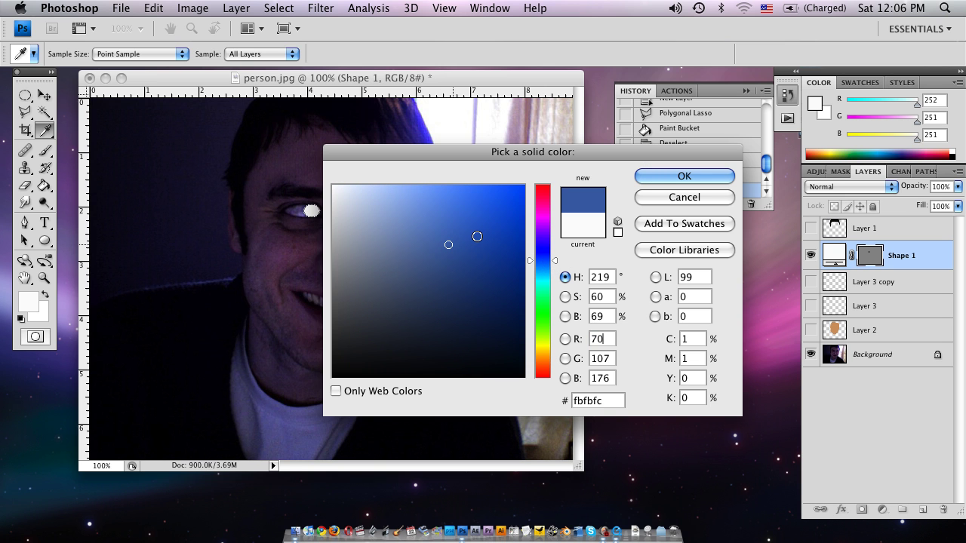
click(656, 176)
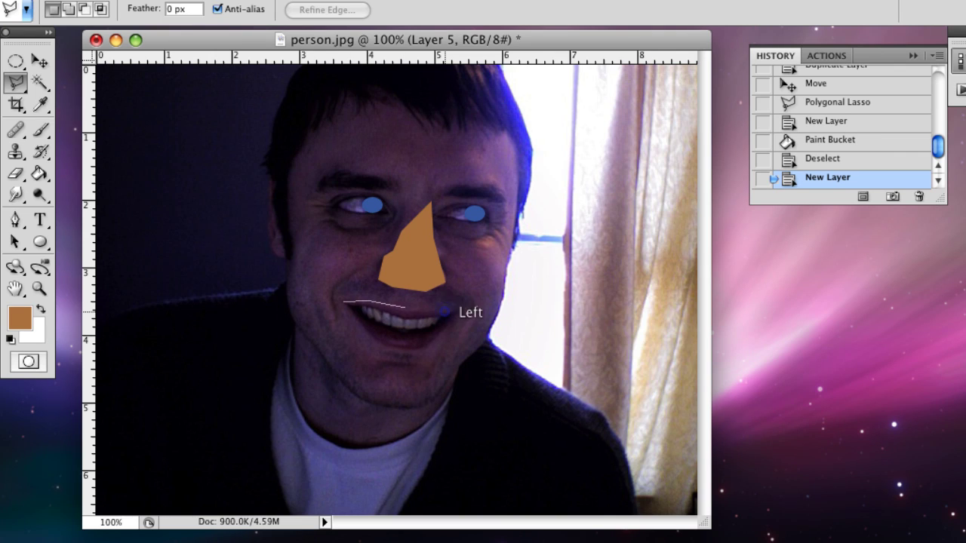
Outline the whole mouth with the Polygonal Lasso, closing the selection at the corner where it began.
click(452, 309)
click(419, 347)
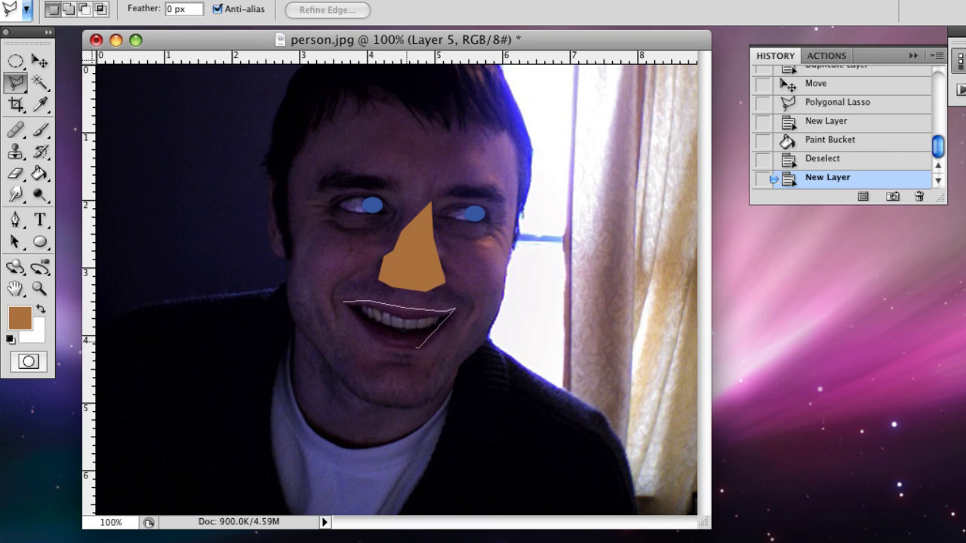
click(344, 302)
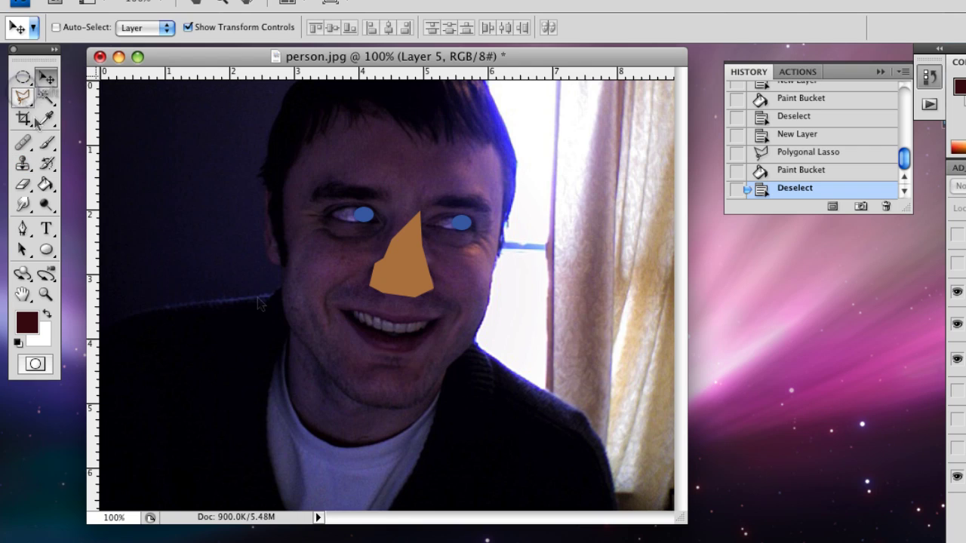
Outline the visible teeth inside the mouth with the Polygonal Lasso.
click(22, 98)
click(353, 312)
click(373, 315)
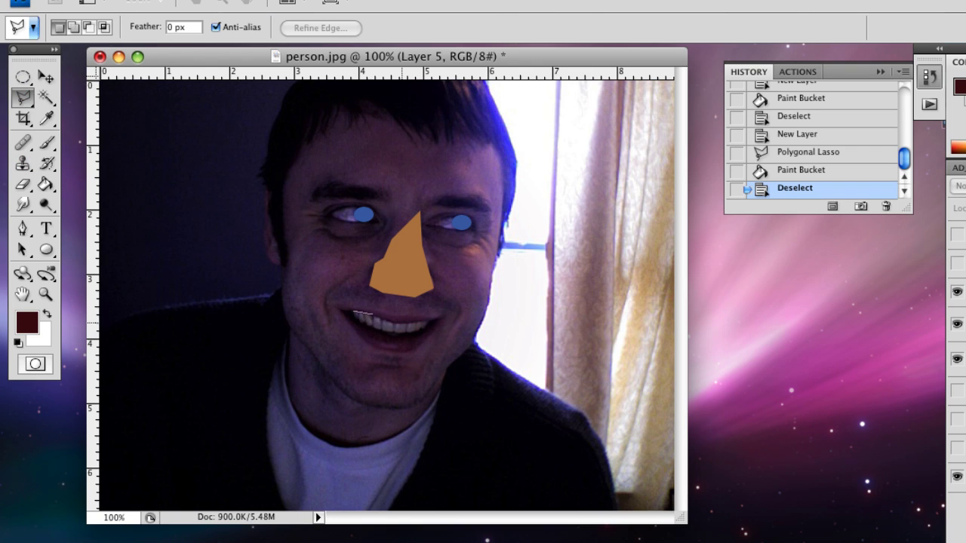
click(442, 318)
click(350, 312)
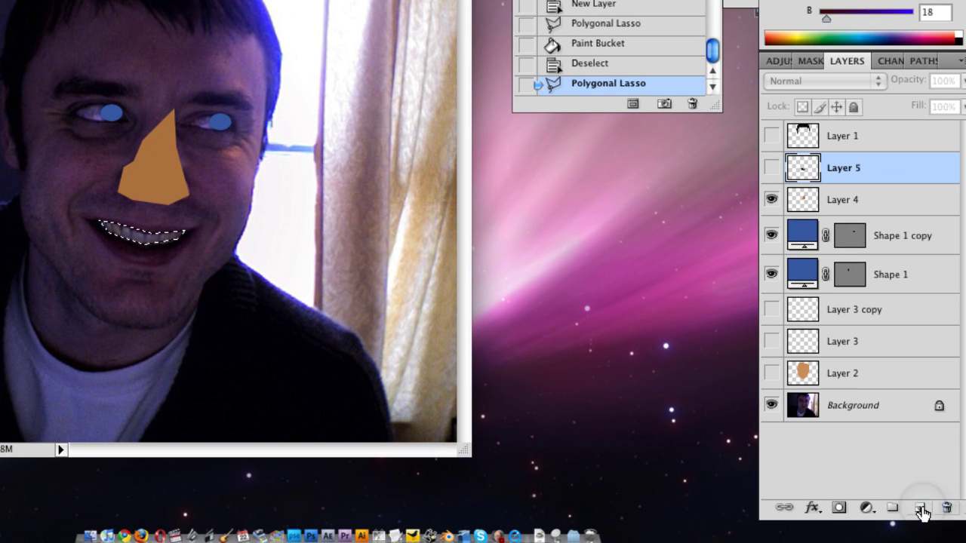
Add a new layer above the mouth layer and fill the teeth selection with a light off-white using the Paint Bucket.
click(965, 519)
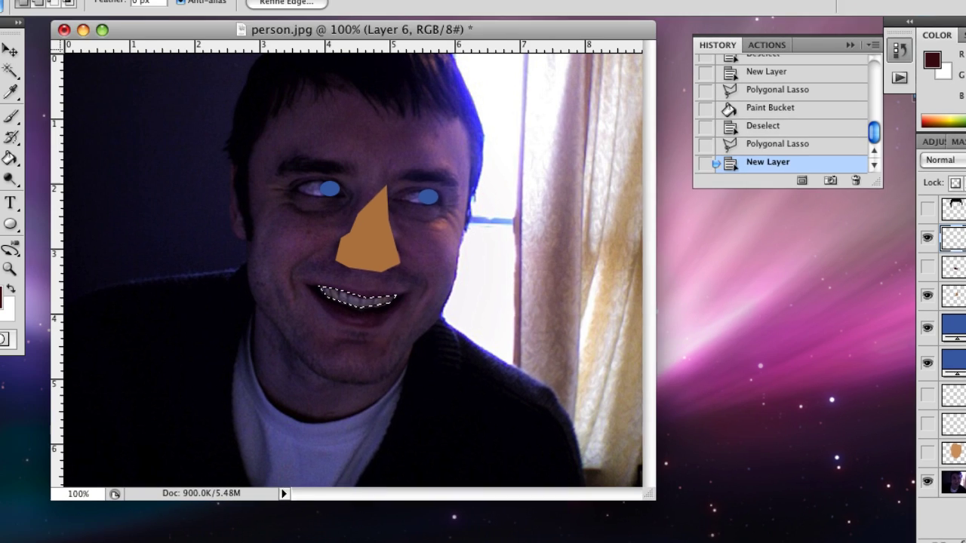
click(29, 306)
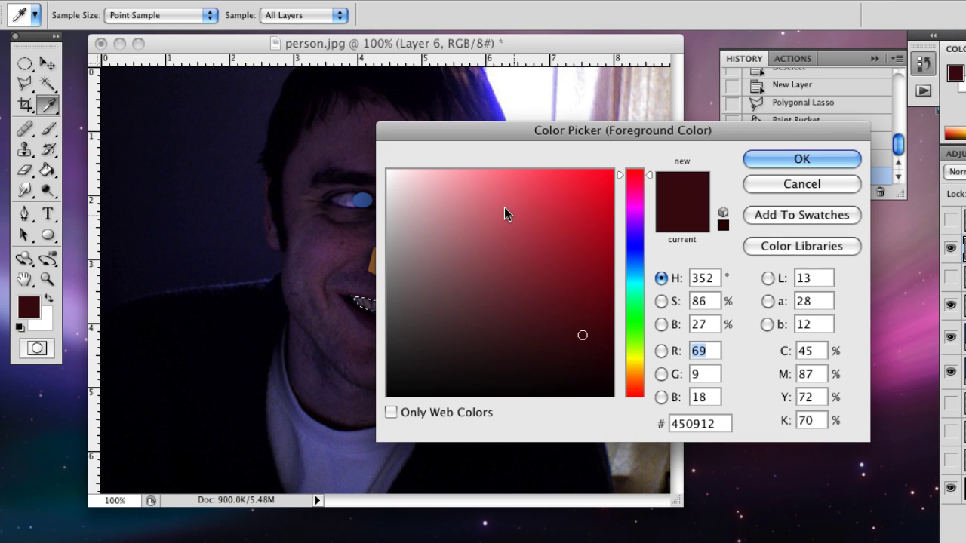
click(393, 192)
click(782, 162)
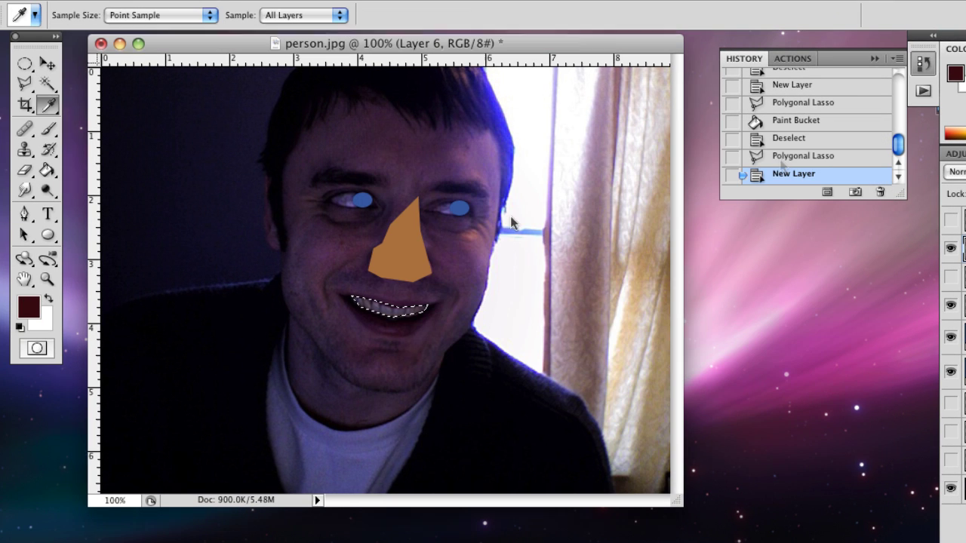
click(47, 170)
click(373, 302)
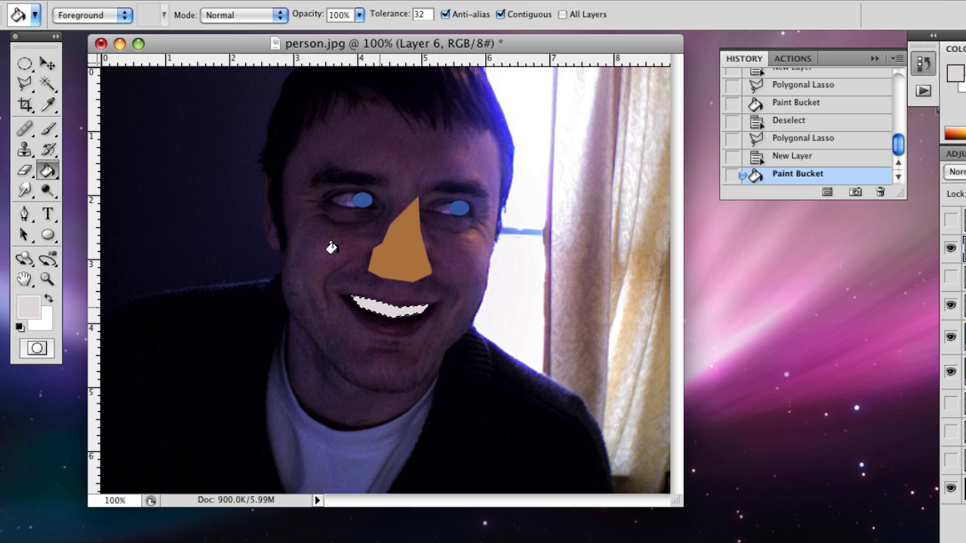
Deselect the teeth and make the hidden face, hair and mouth layers visible again.
key(m)
click(196, 197)
key(ctrl+d)
key(v)
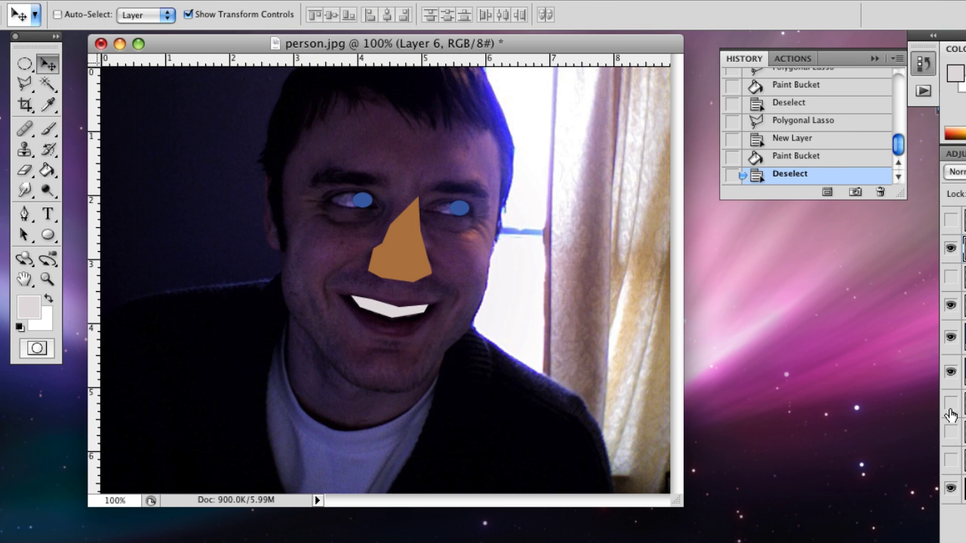
click(950, 460)
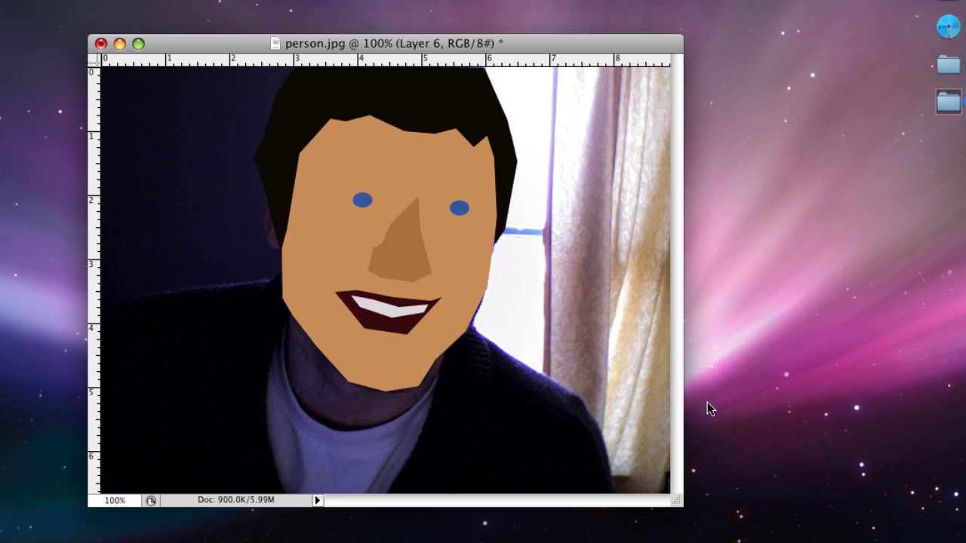
click(767, 401)
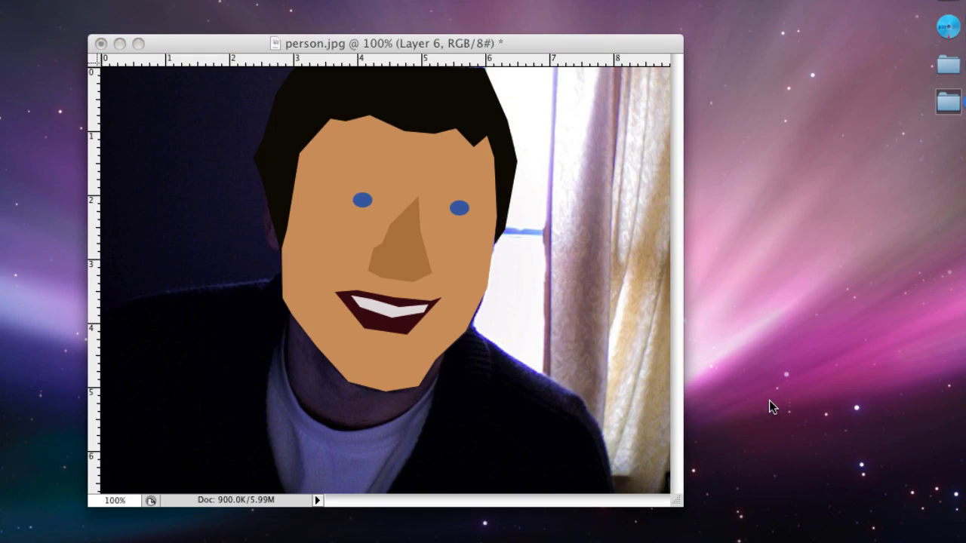
click(509, 42)
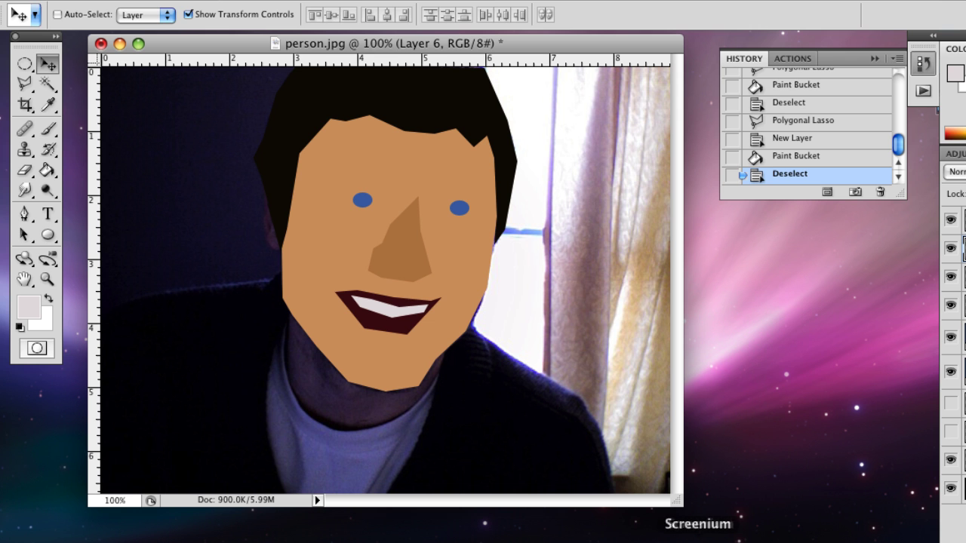
click(703, 348)
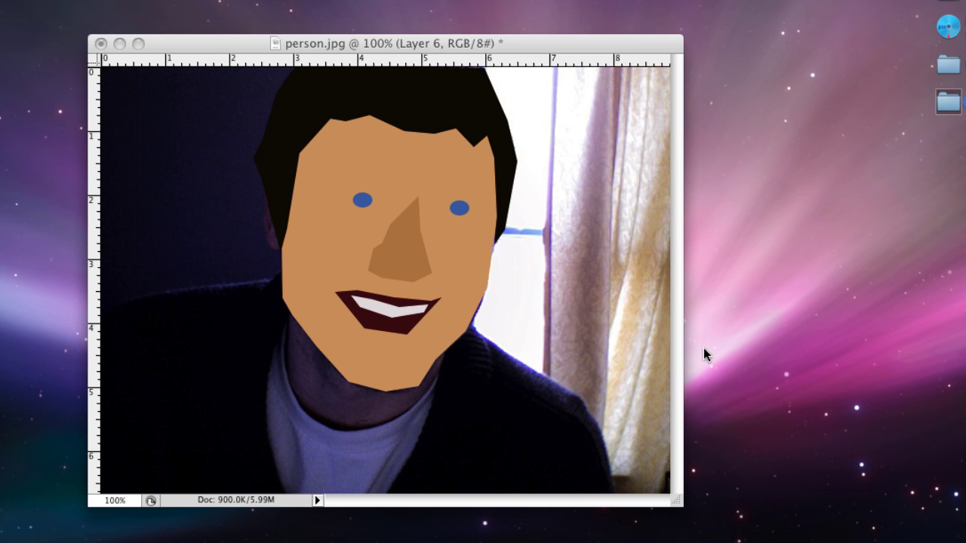